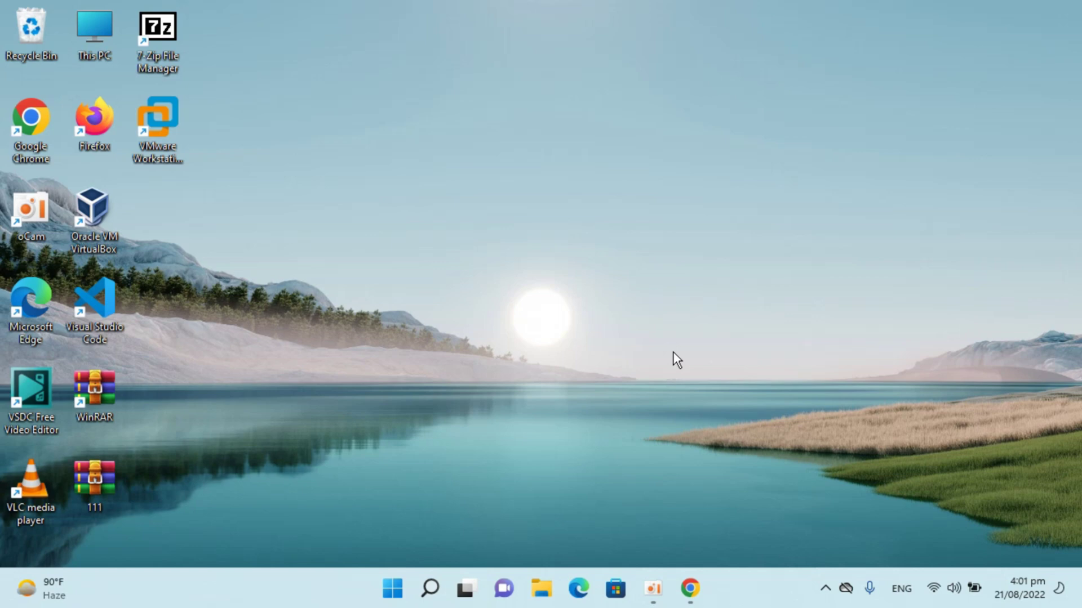
Step: Restore the Chrome window showing the Processing Brains YouTube Videos page
click(687, 591)
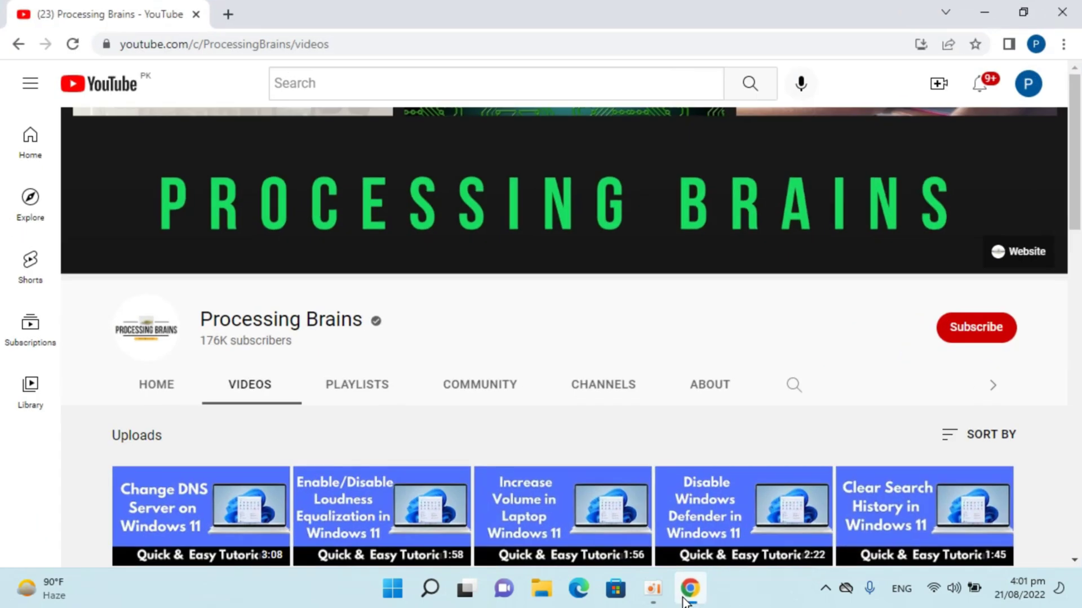
Step: Google 'zoom' in a new tab and open the zoom.us/download Download Center
click(227, 14)
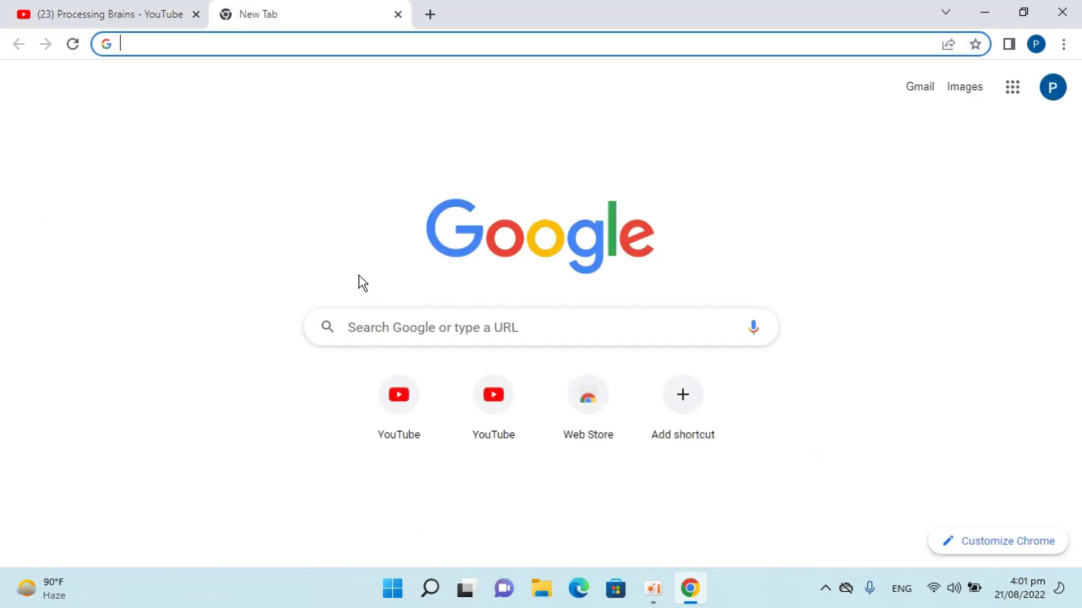
text(zoom)
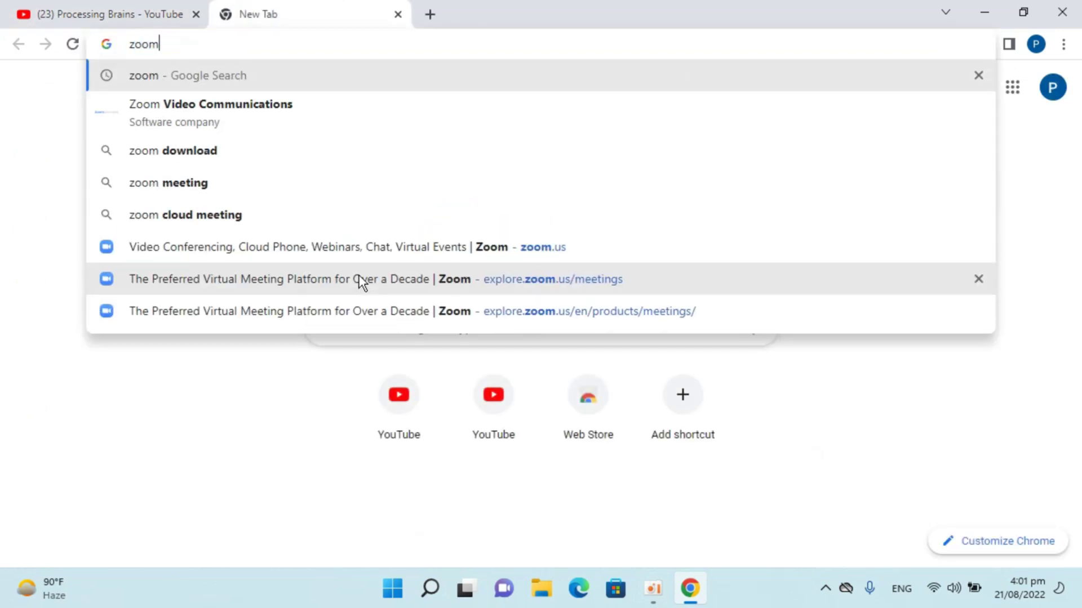
key(Return)
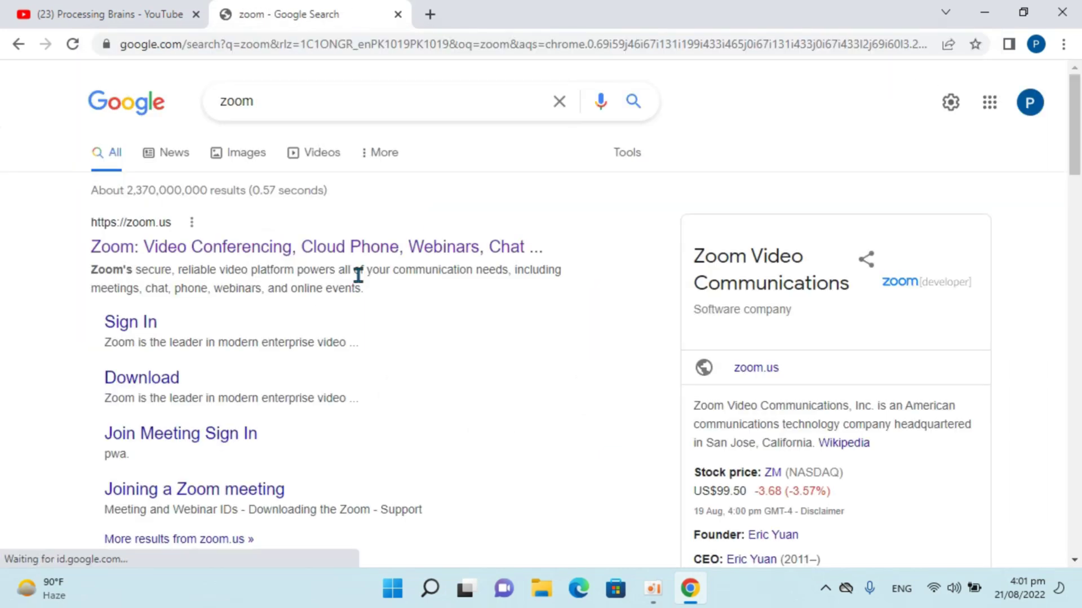
scroll(357, 275, down, 2)
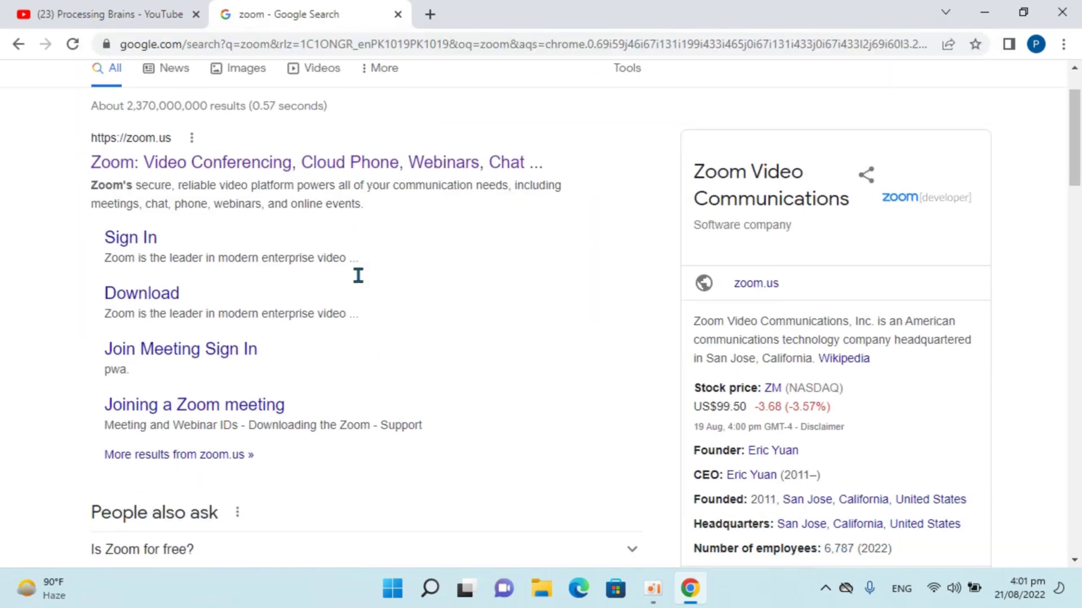
click(158, 305)
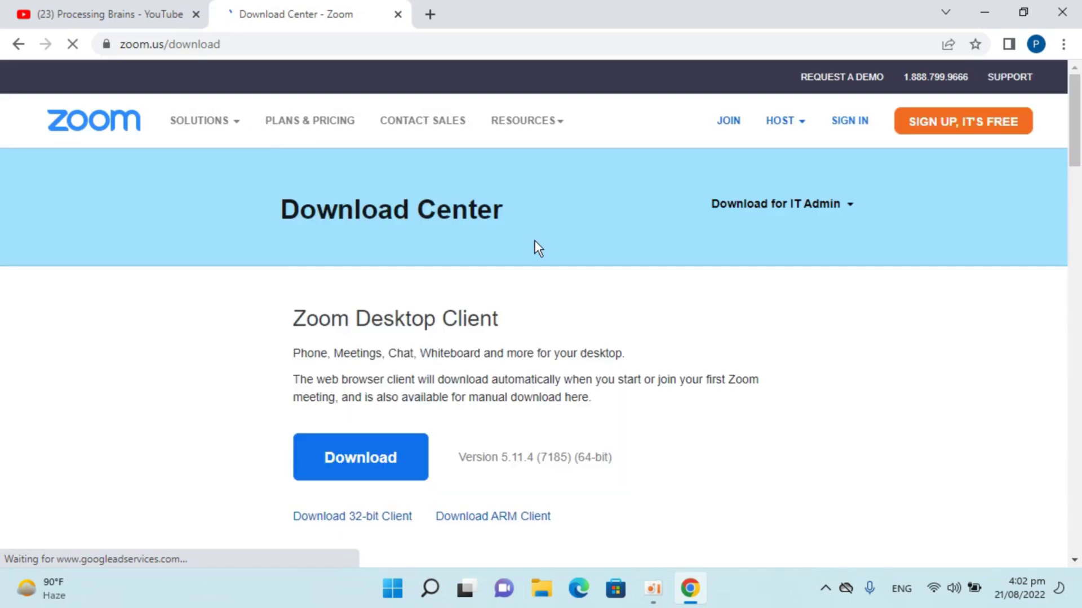
scroll(604, 341, down, 3)
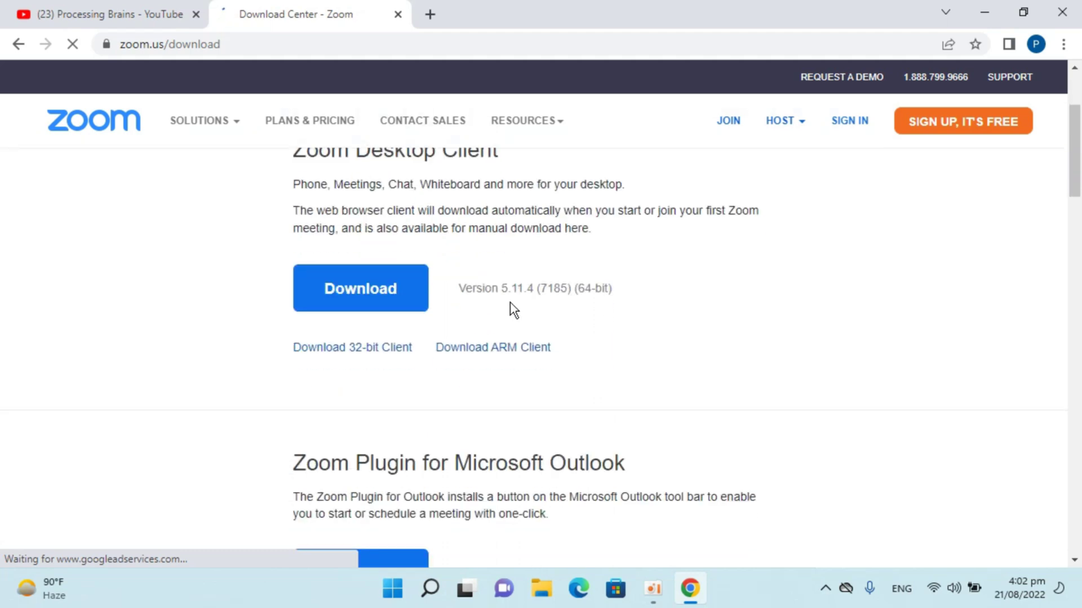
drag(484, 289, 695, 326)
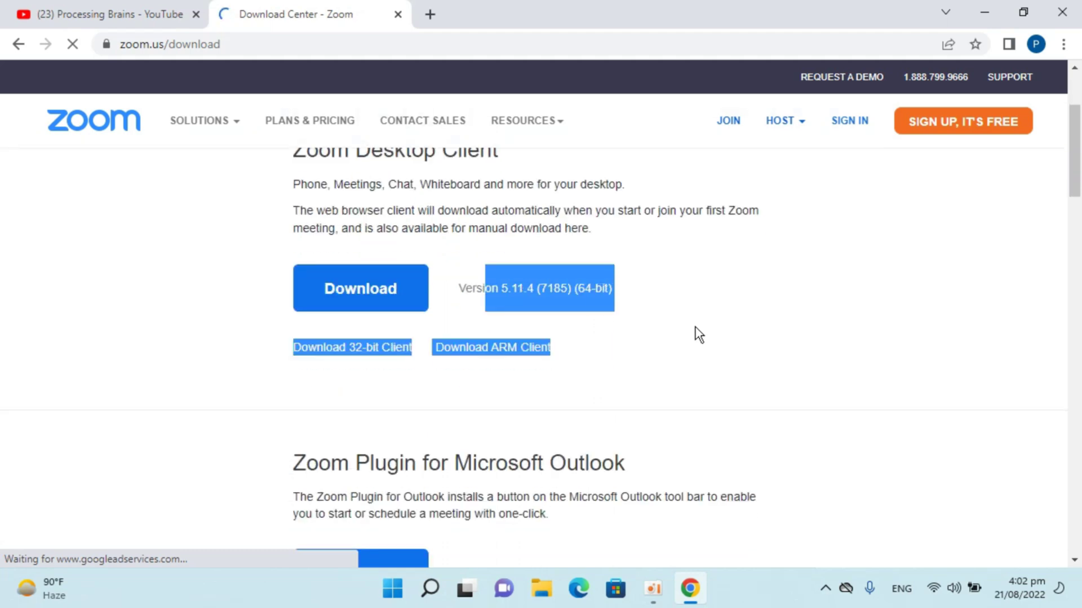
click(738, 307)
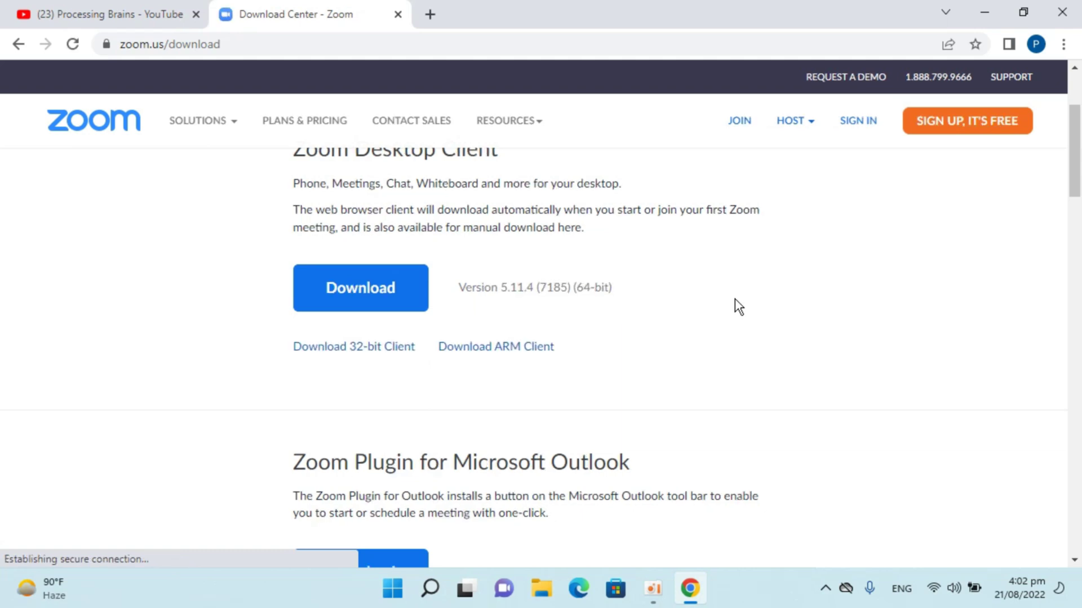
drag(500, 284, 476, 287)
click(648, 291)
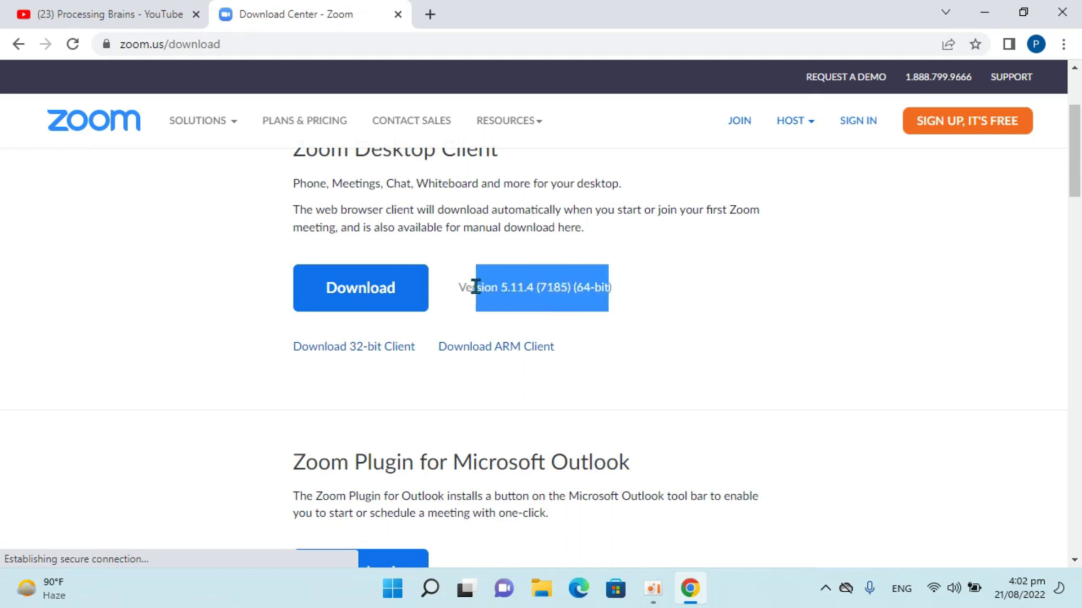
mouse_move(426, 596)
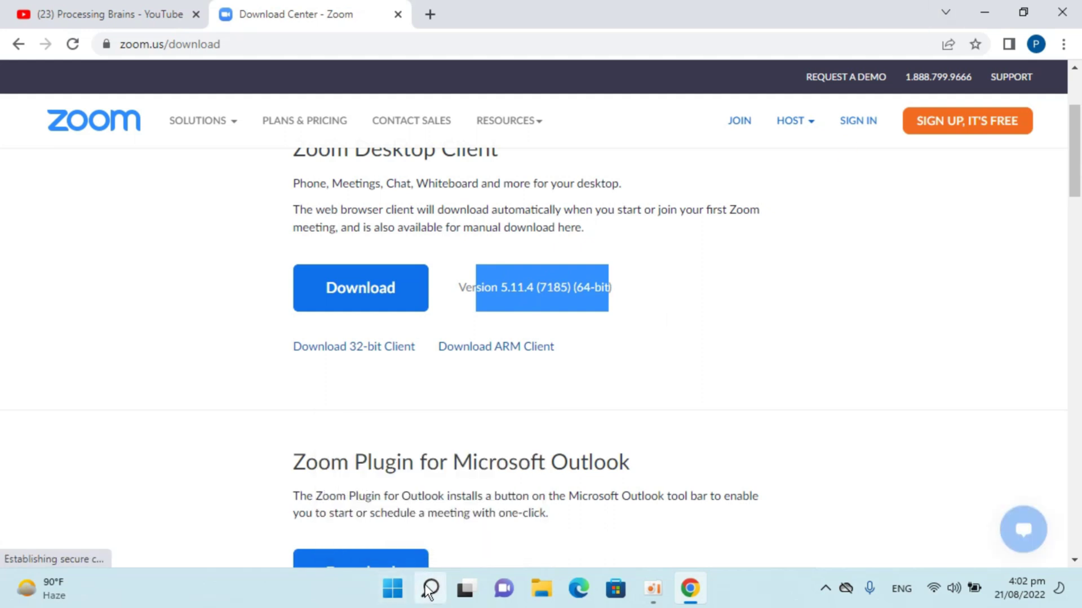
click(429, 590)
text(thi)
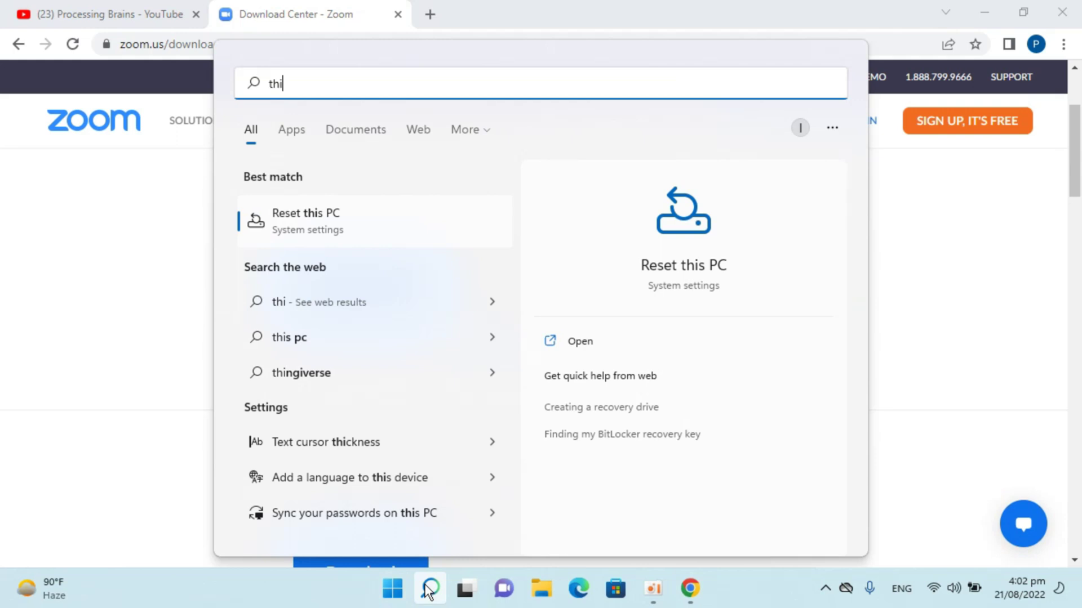
key(BackSpace)
key(BackSpace)
key(BackSpace)
text(32)
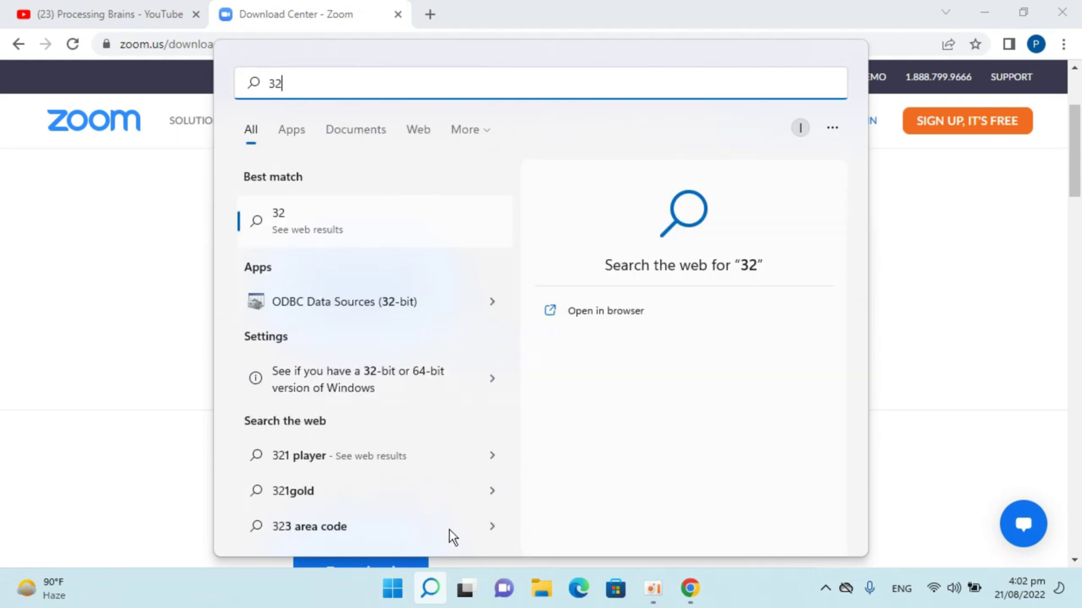
click(384, 374)
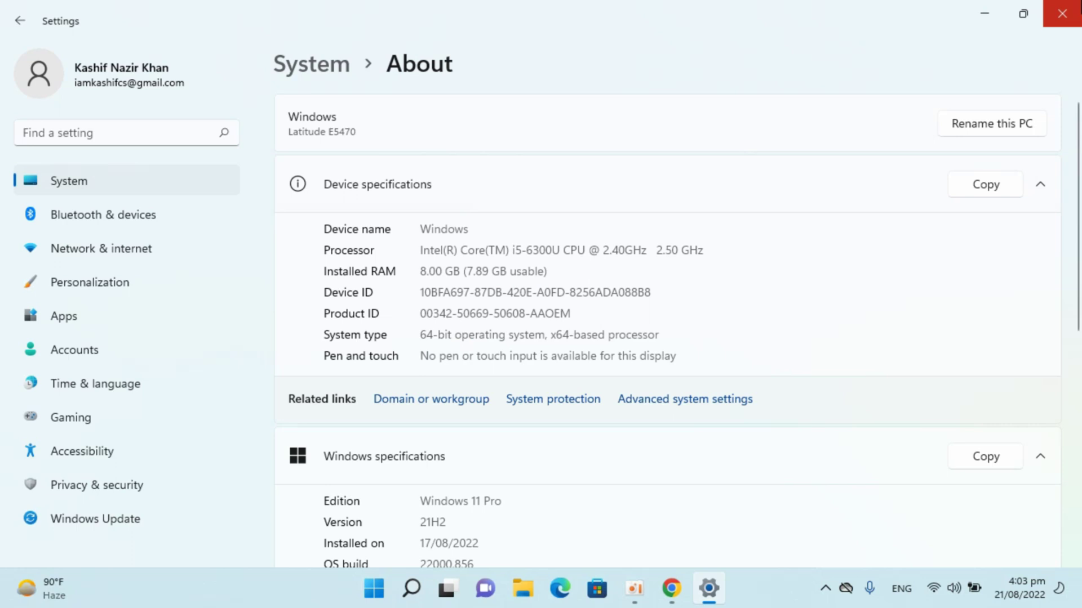
click(1062, 13)
click(704, 354)
drag(599, 284, 466, 285)
click(467, 286)
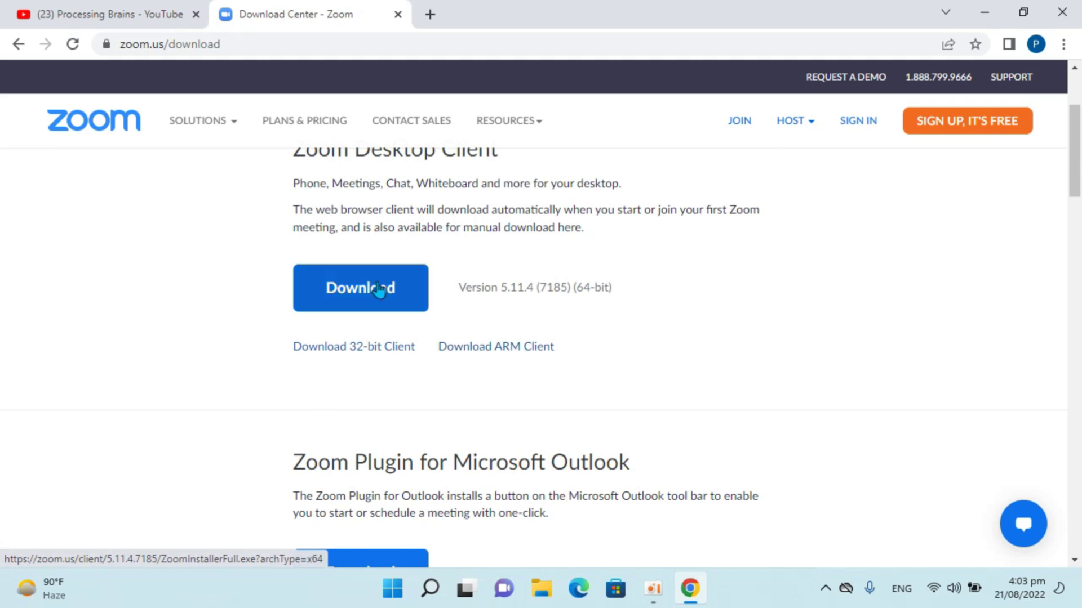
Step: Download the Zoom Desktop Client installer ZoomInstallerFull.exe (46.7 MB)
click(358, 293)
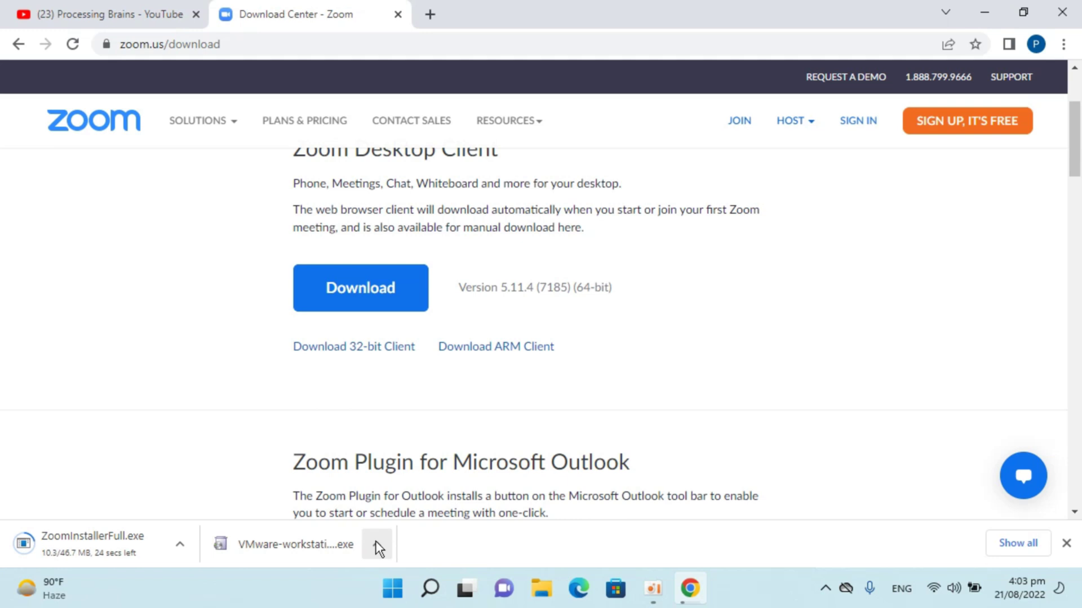
Step: Show all downloads on the chrome://downloads page, with ZoomInstallerFull.exe listed first
click(1018, 541)
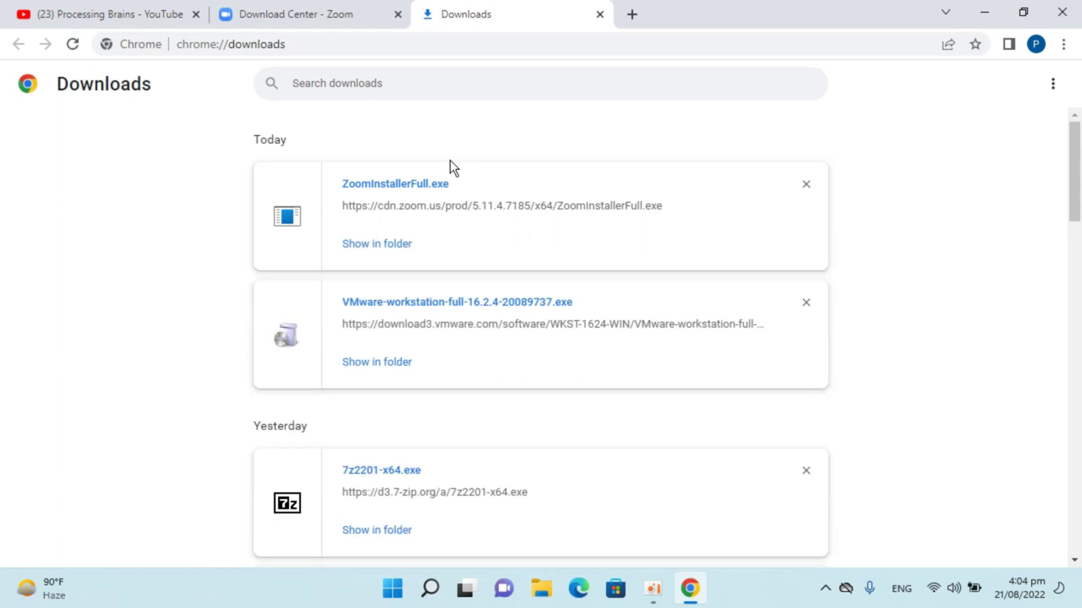
Step: Run ZoomInstallerFull from the Downloads folder to install Zoom 5.11.4 (7185)
click(542, 588)
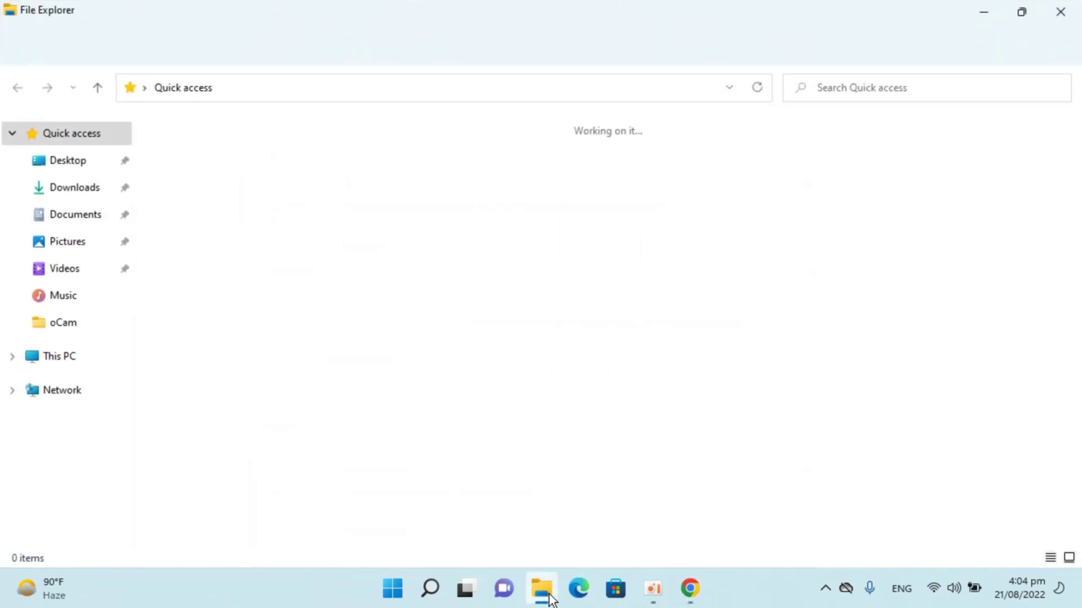
click(70, 190)
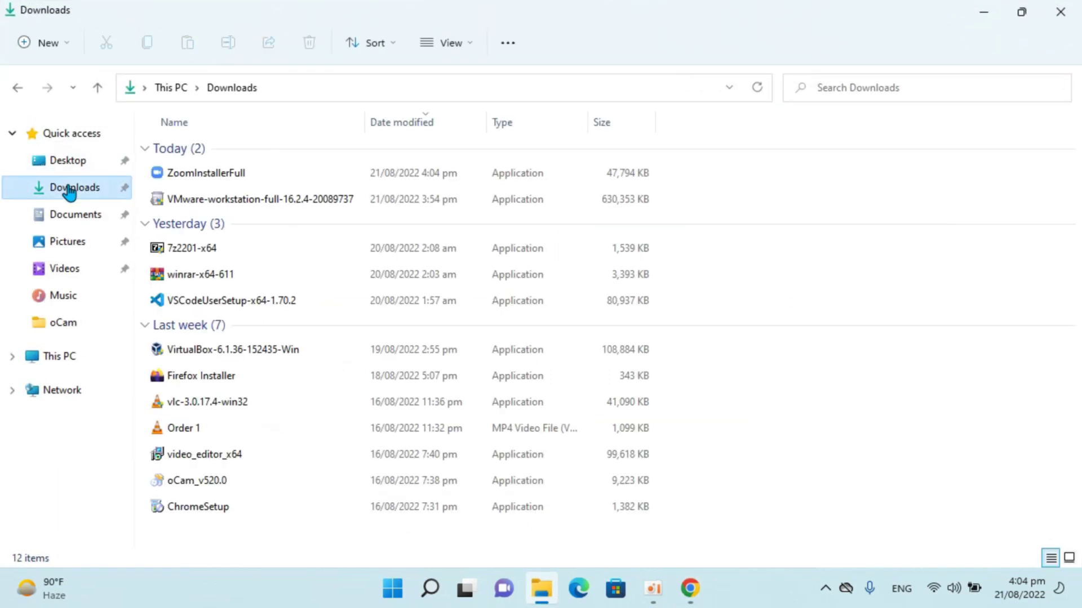
click(204, 174)
double_click(204, 174)
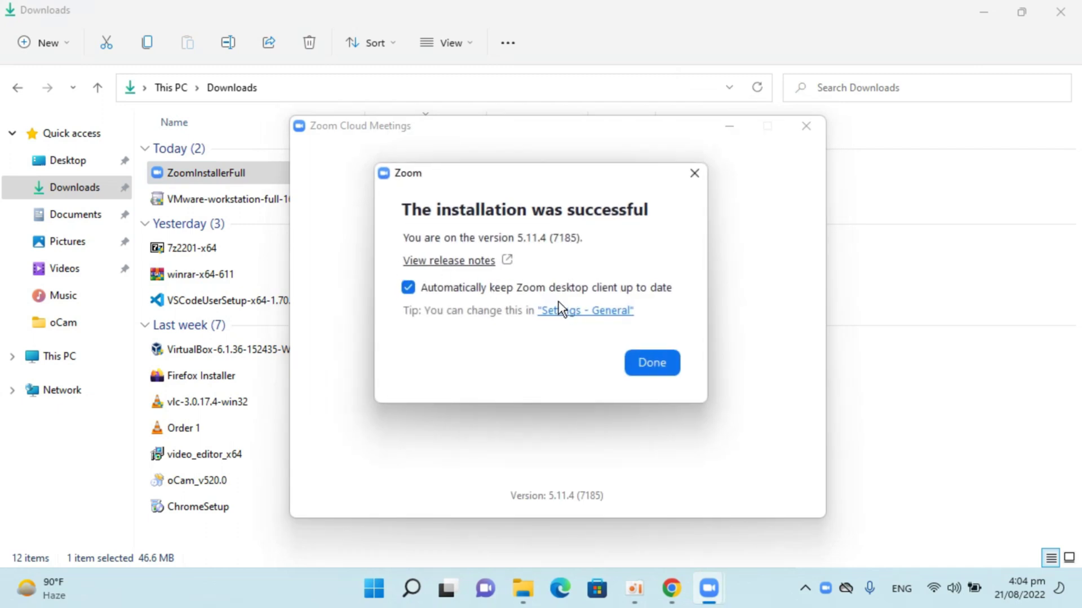
Step: Dismiss the install notice, cancel Join a Meeting, and go to Sign In
click(648, 367)
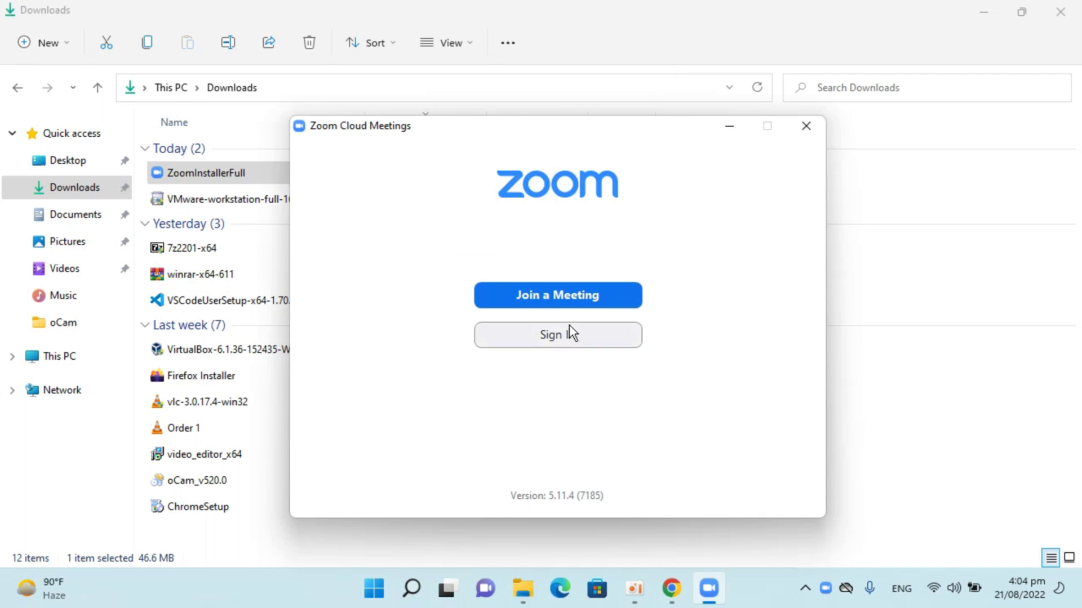
click(581, 293)
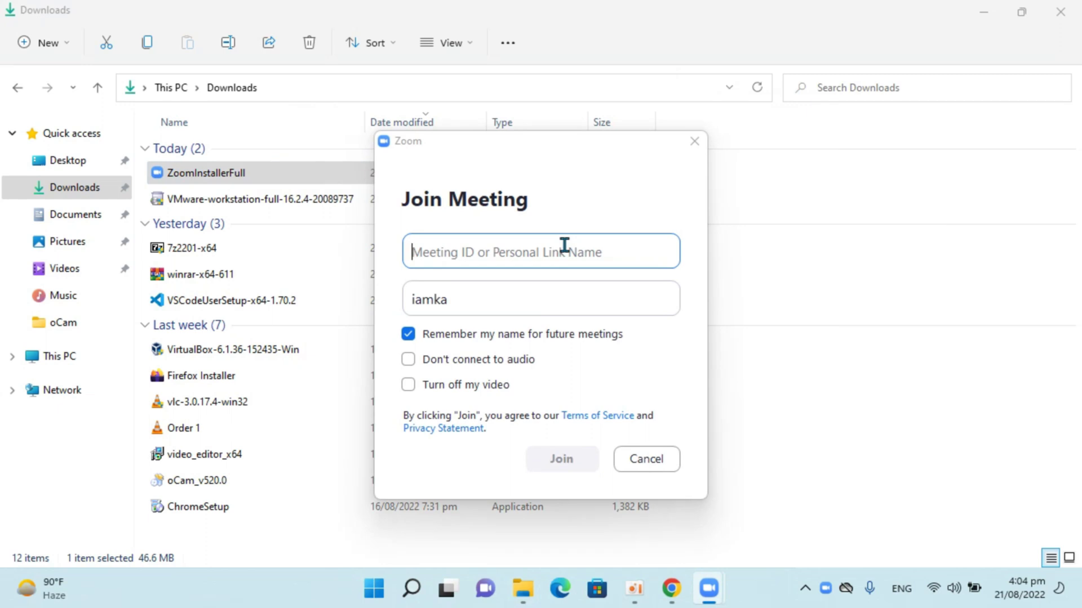
click(664, 463)
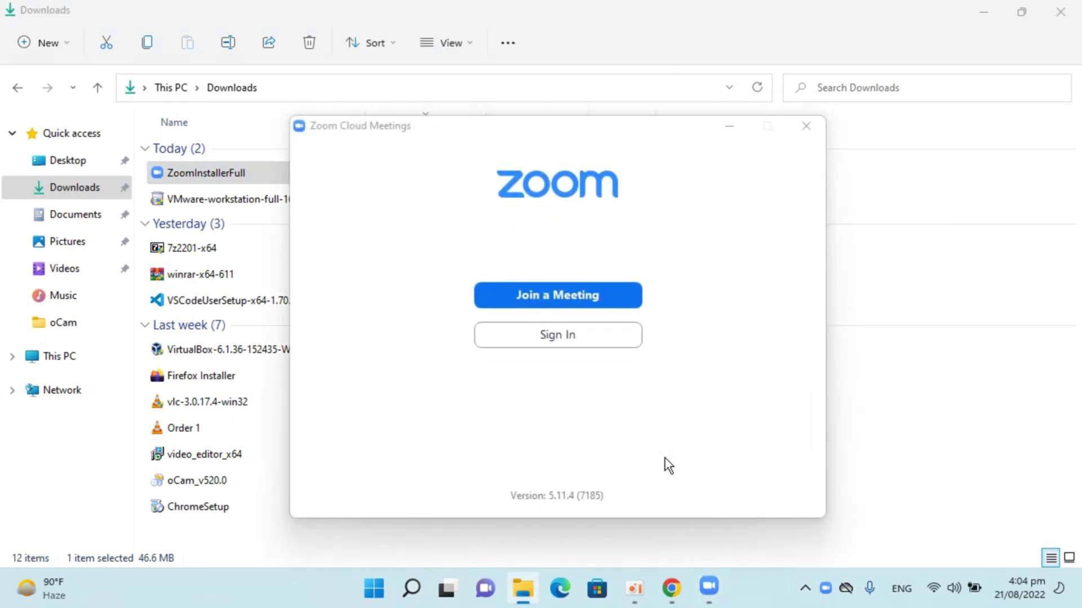
click(578, 341)
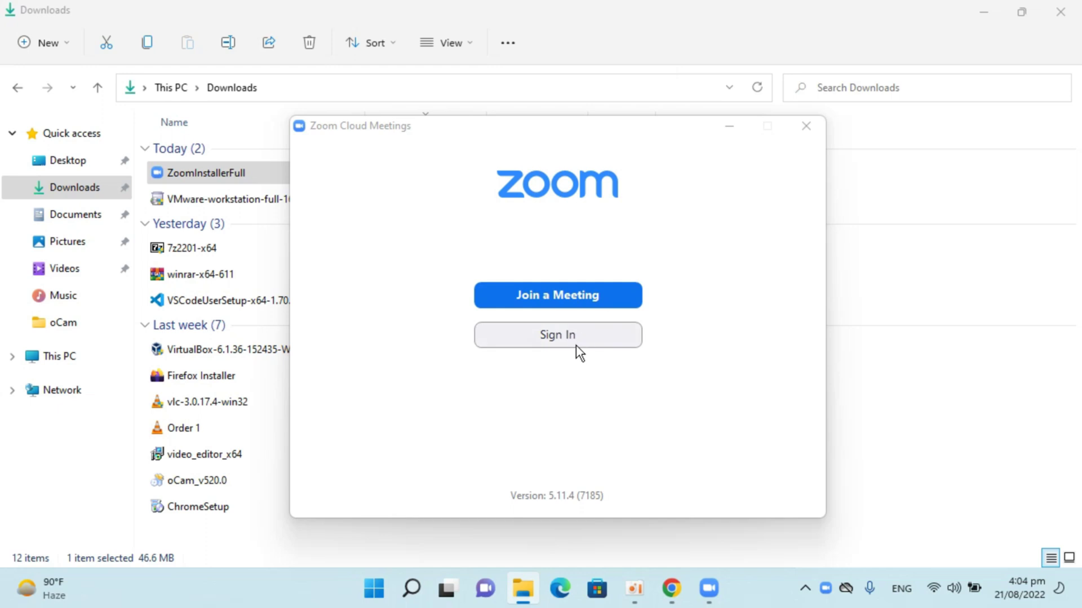